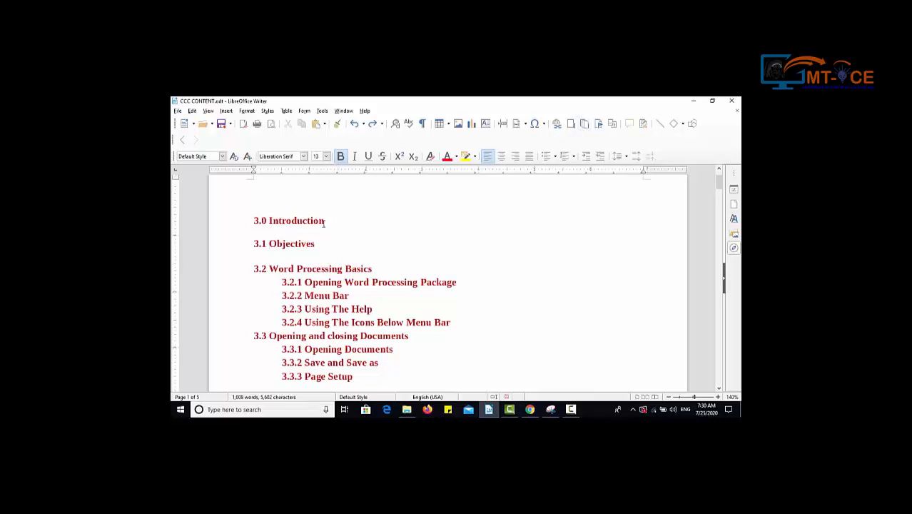
Insert a footnote before "Word Processing Basics" in heading 3.2 with the text "THIS IS FOOTNOTE FIRST".
left_click_drag(330, 221, 261, 221)
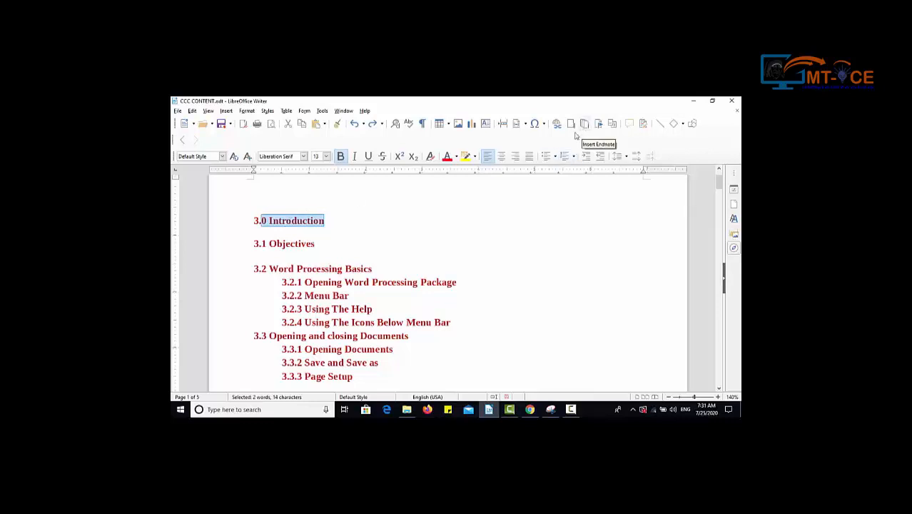
left_click(419, 252)
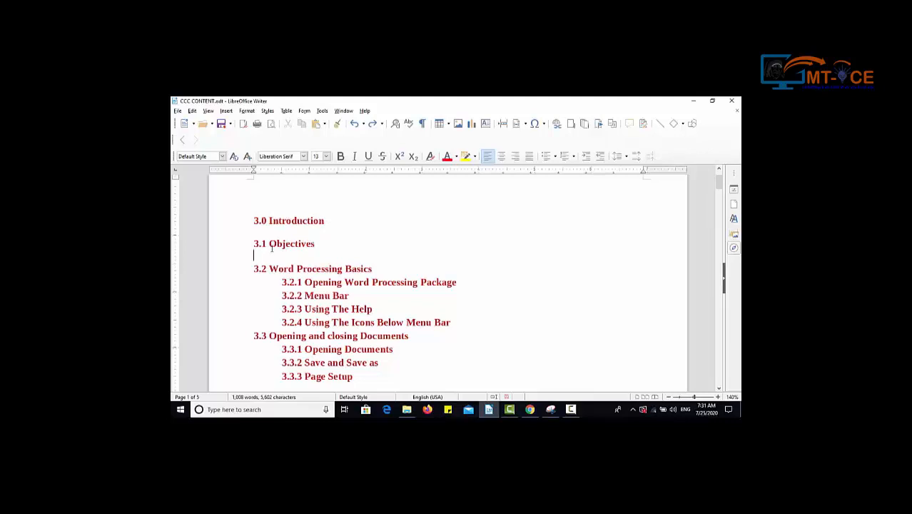
left_click_drag(294, 268, 268, 268)
left_click(268, 269)
left_click(570, 124)
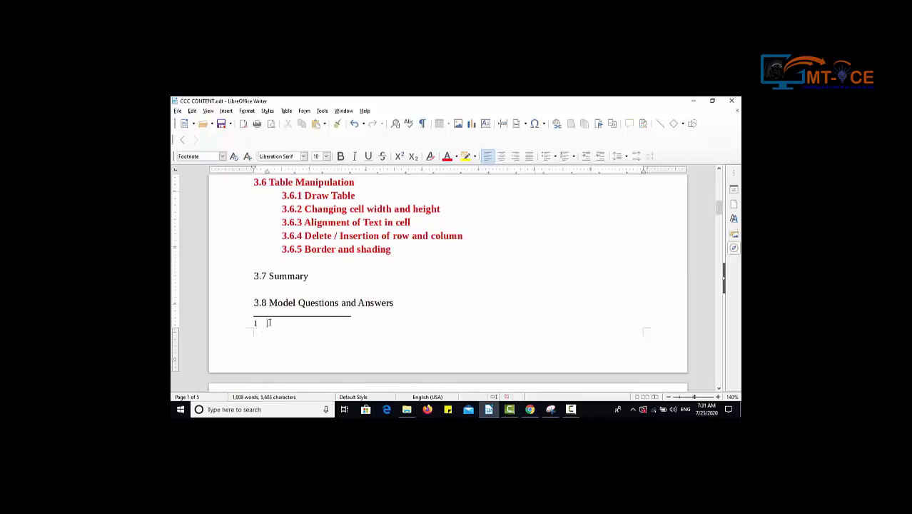
type("THIS IS FOOTNOTE FIRST")
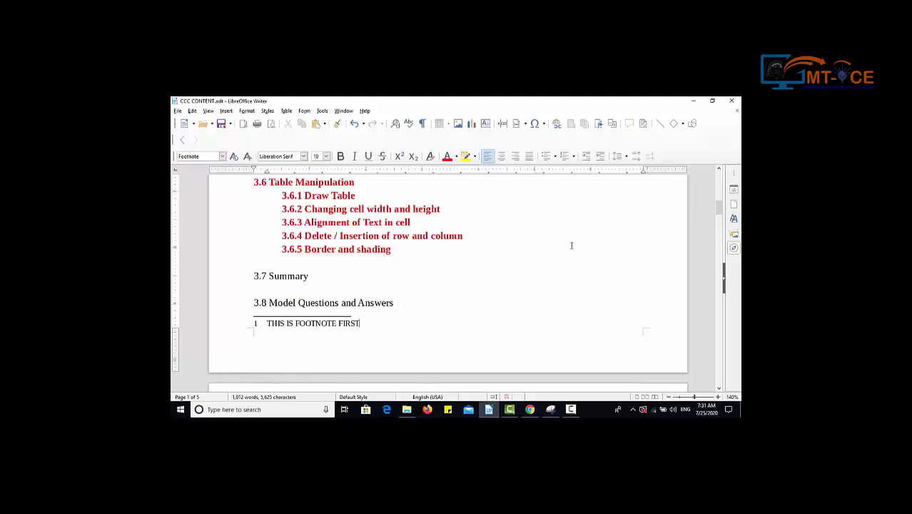
Insert a footnote before "Opening and closing Documents" in heading 3.3 with the text "THIS IS SECOND FOOTNOTE".
left_click_drag(718, 205, 719, 179)
left_click(269, 276)
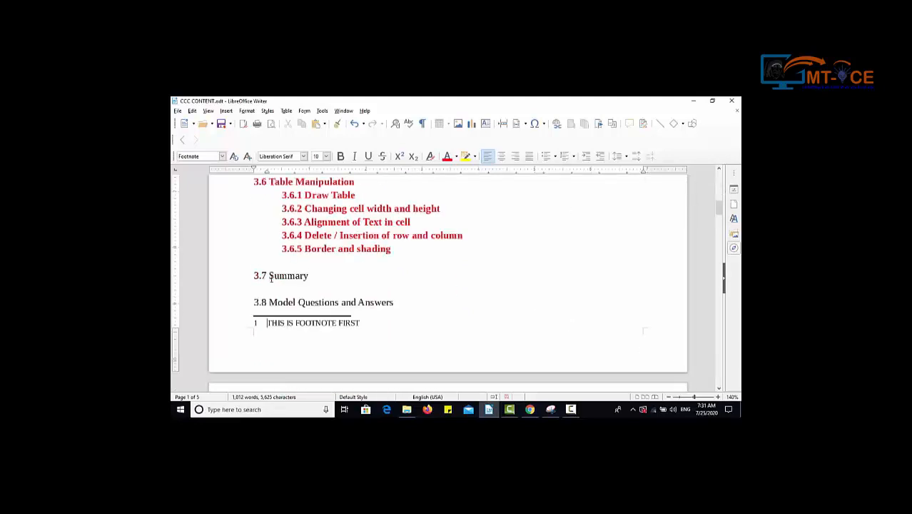
left_click_drag(719, 207, 721, 189)
left_click(308, 221)
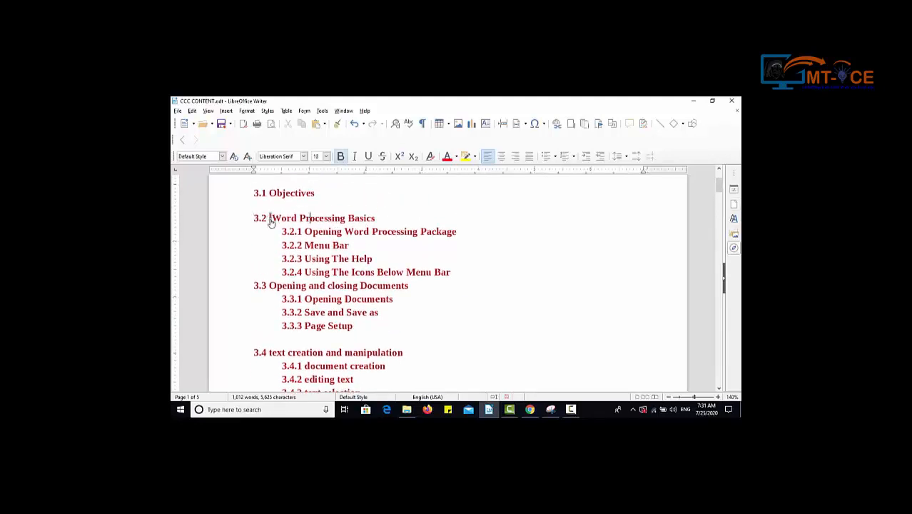
mouse_move(270, 222)
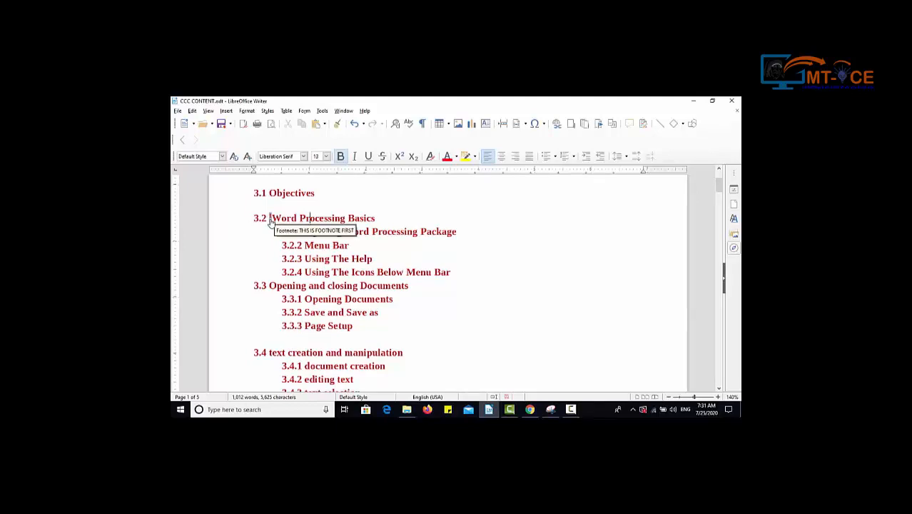
left_click(570, 125)
type("THIS IS")
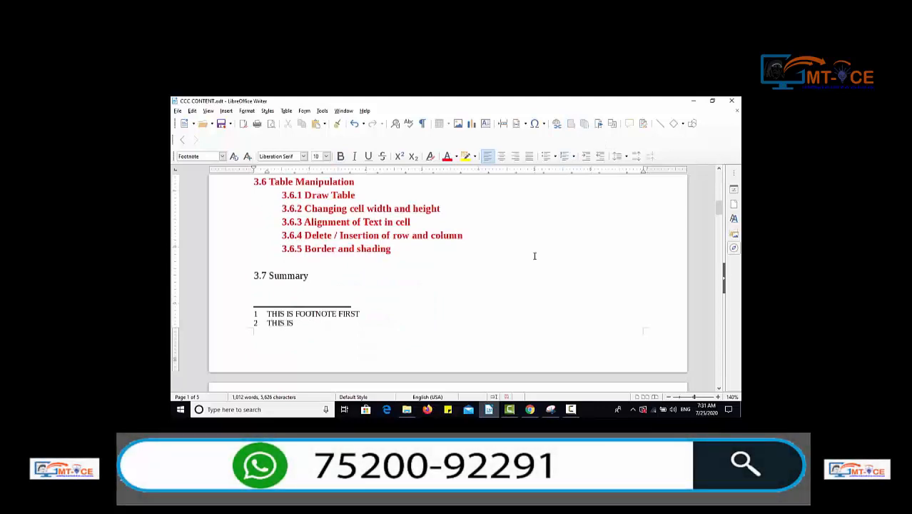
type(" SECOND FOOTNOTE")
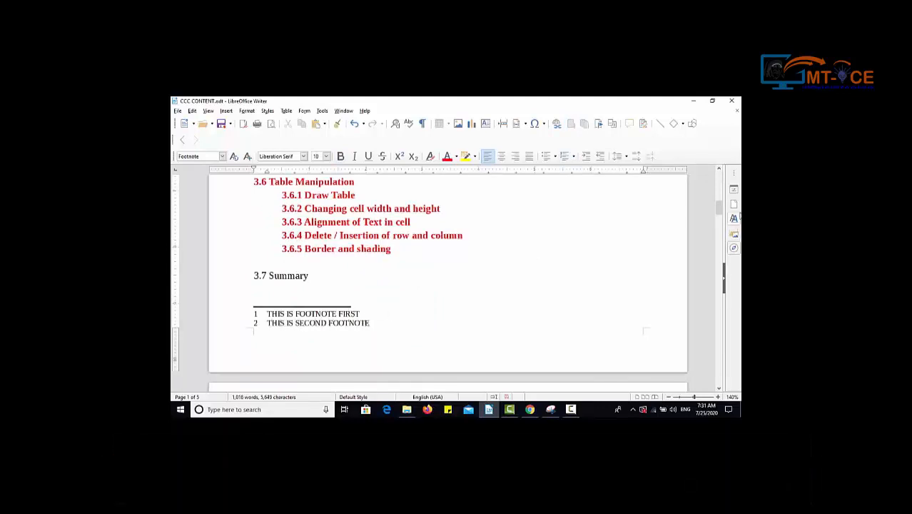
Insert an endnote before "Opening Word Processing Package" in heading 3.2.1 with the text "THIS IS FIRST END NOTE".
left_click_drag(719, 209, 721, 182)
scroll(721, 182, "down", 2)
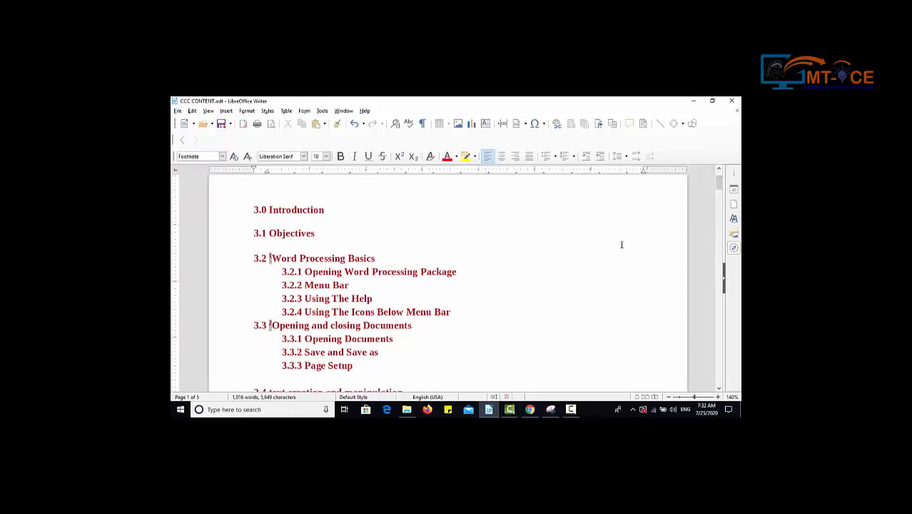
scroll(622, 245, "down", 13)
left_click_drag(719, 214, 719, 190)
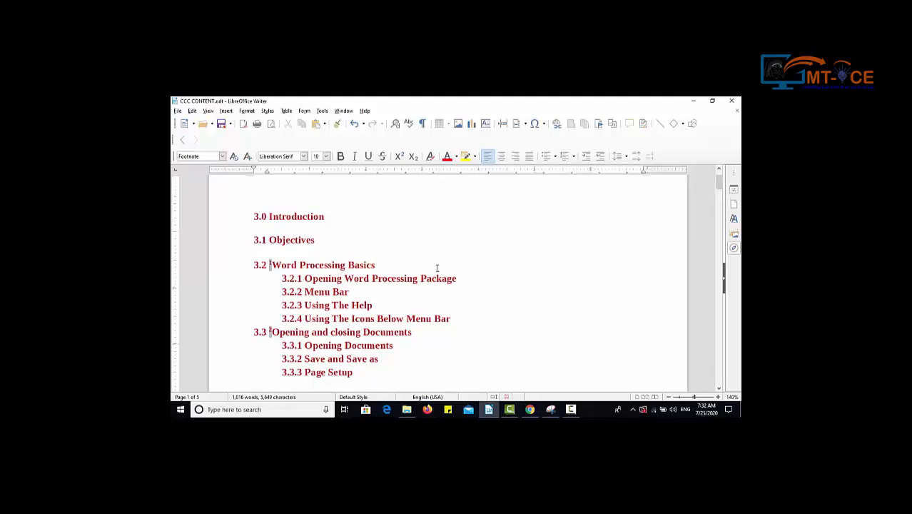
left_click(305, 278)
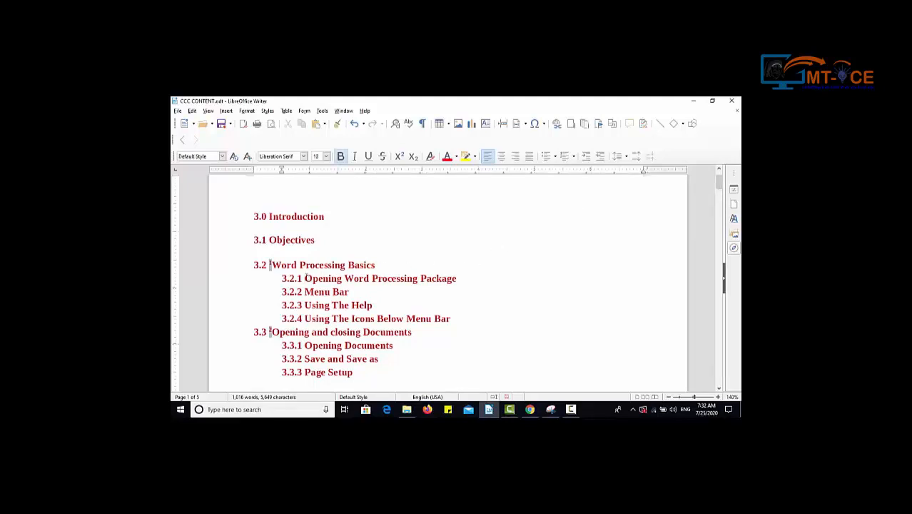
left_click(585, 128)
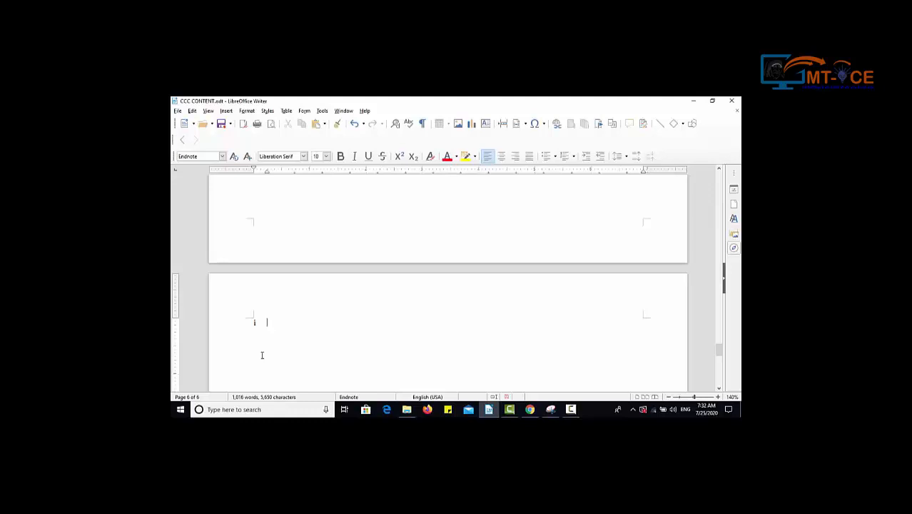
type("THIS IS FIRST END NOTE")
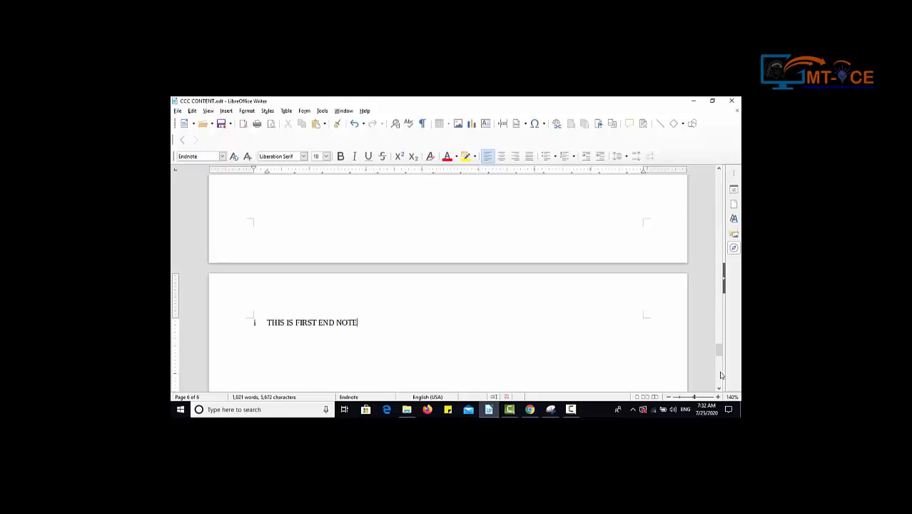
Insert an endnote before "Using The Help" in heading 3.2.3 with the text "THIS IS SECOND END NOTE".
left_click_drag(718, 349, 719, 184)
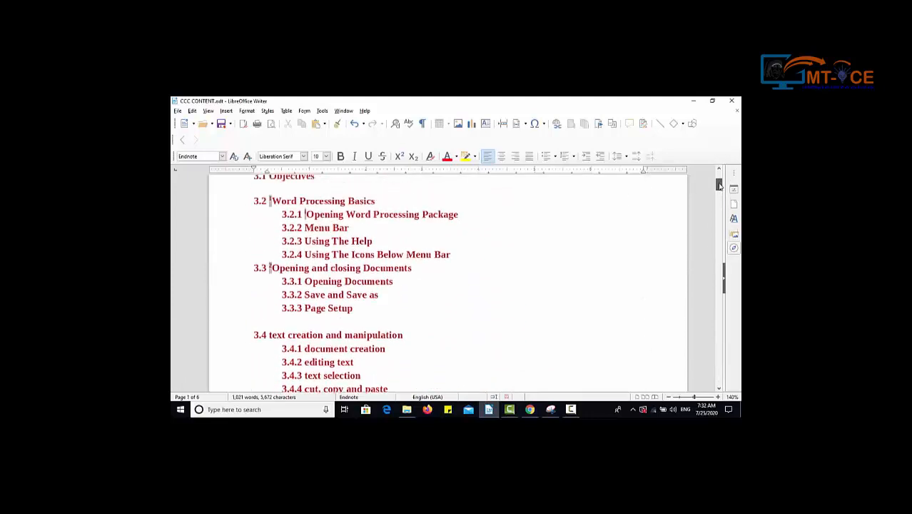
left_click(306, 239)
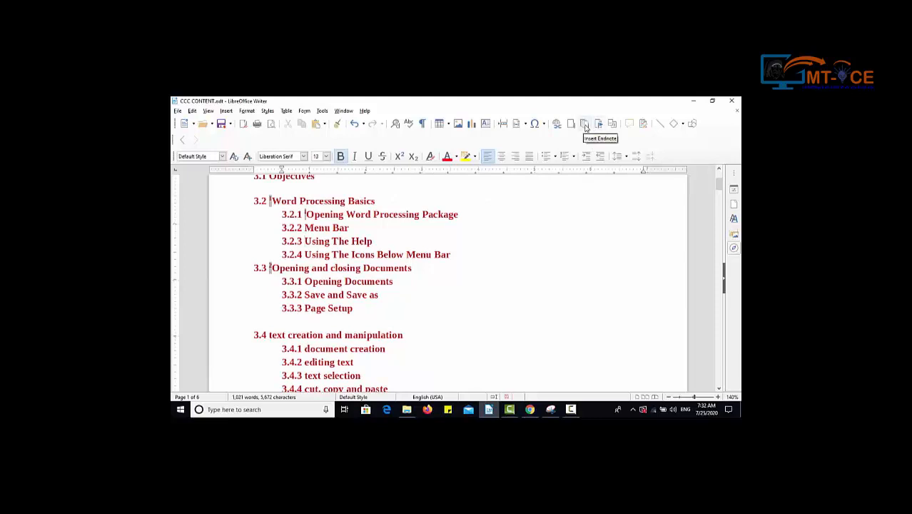
left_click(584, 125)
type("THIS IS")
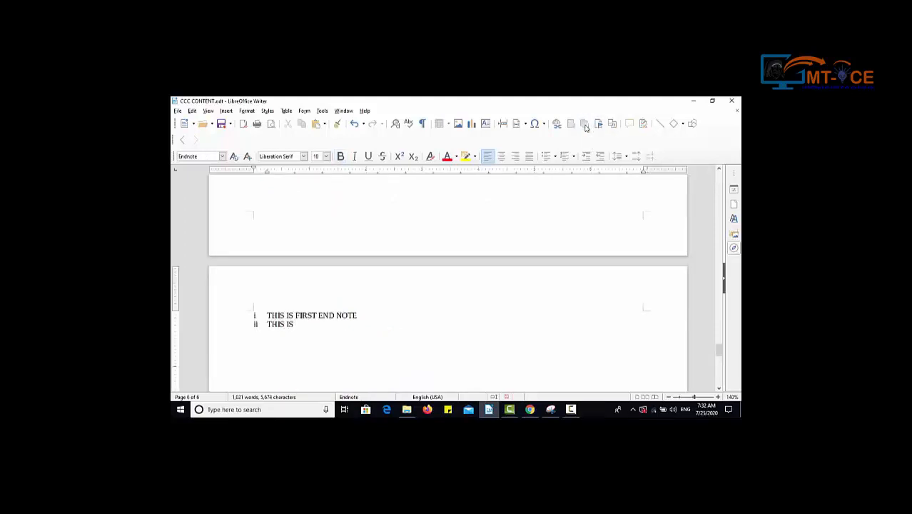
type(" SECOND END NOTE")
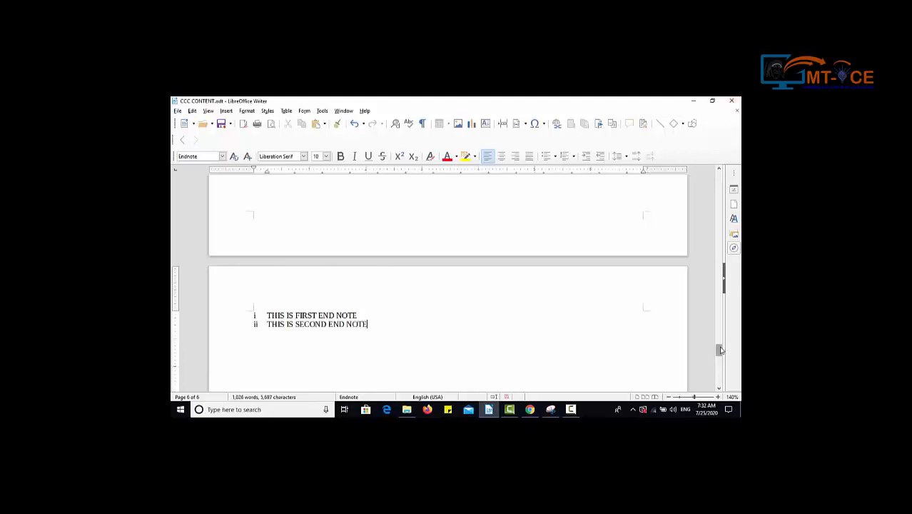
Follow the endnote reference mark in heading 3.2.1 to its endnote text, and return to the start of the document.
left_click_drag(719, 350, 719, 186)
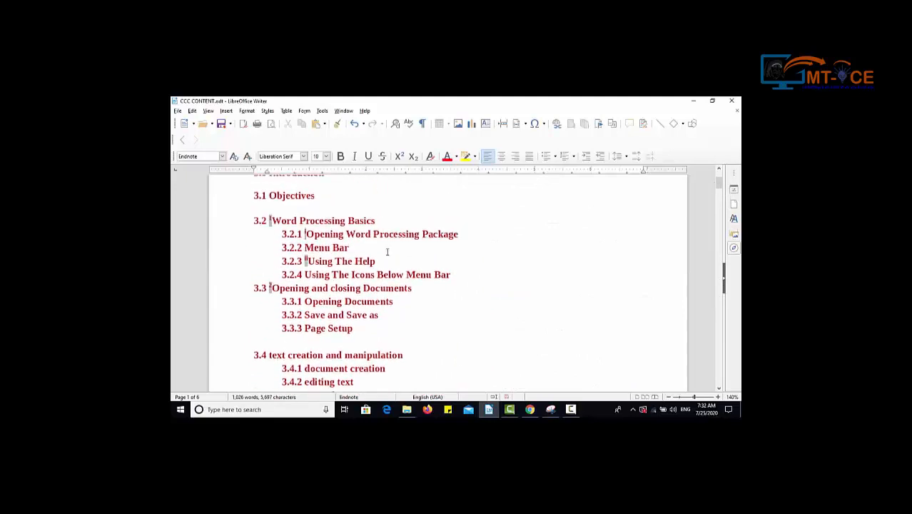
left_click(361, 249)
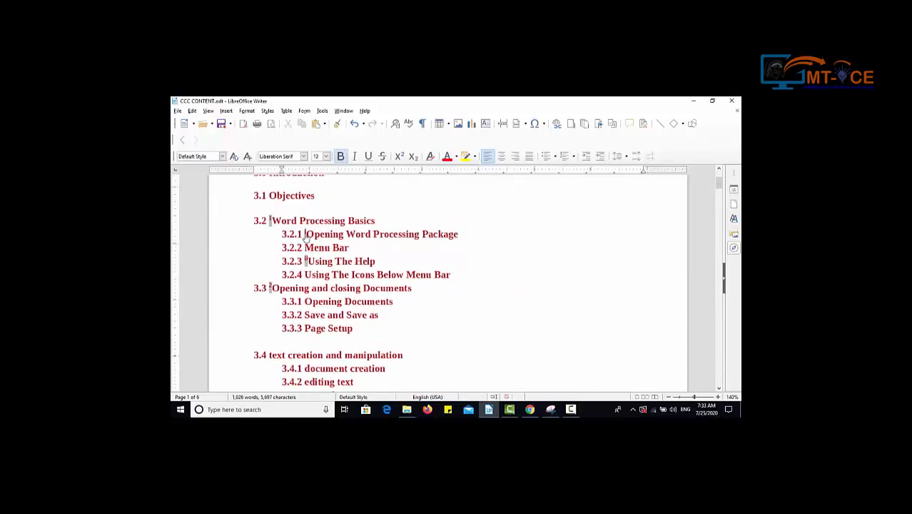
mouse_move(305, 239)
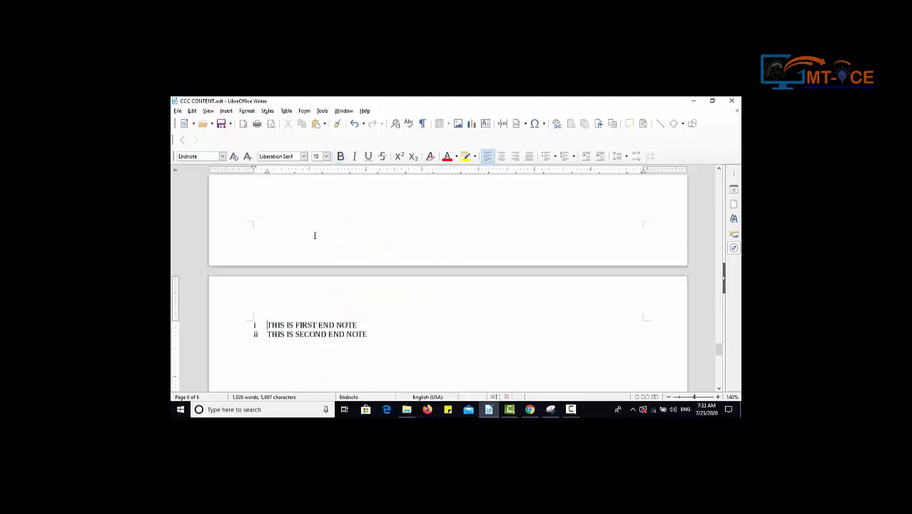
left_click_drag(718, 346, 725, 176)
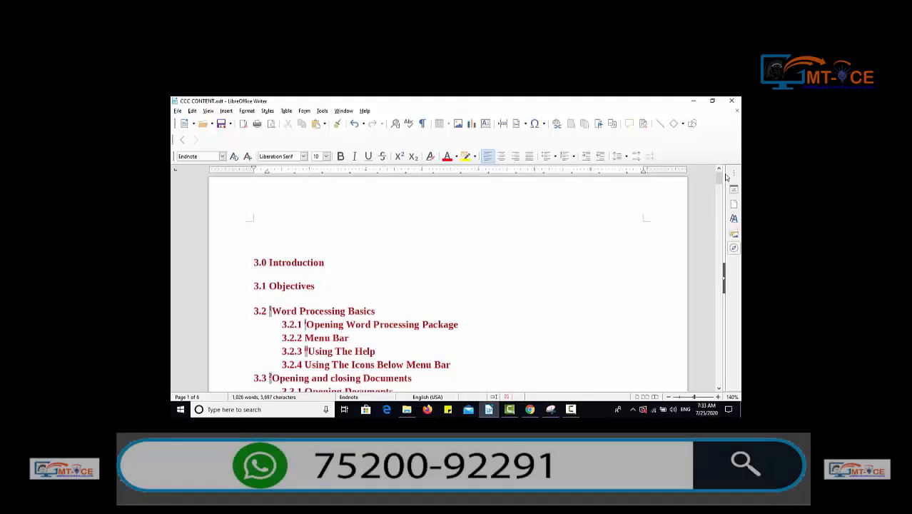
Insert a bookmark named MYFIRSTBOOKMARK on the blank line between headings 3.1 and 3.2.
left_click(382, 279)
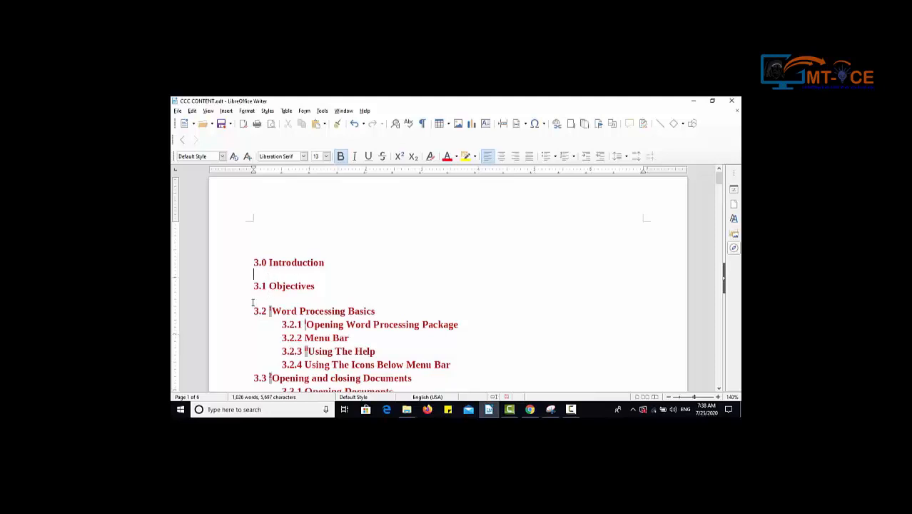
left_click(254, 298)
left_click(599, 124)
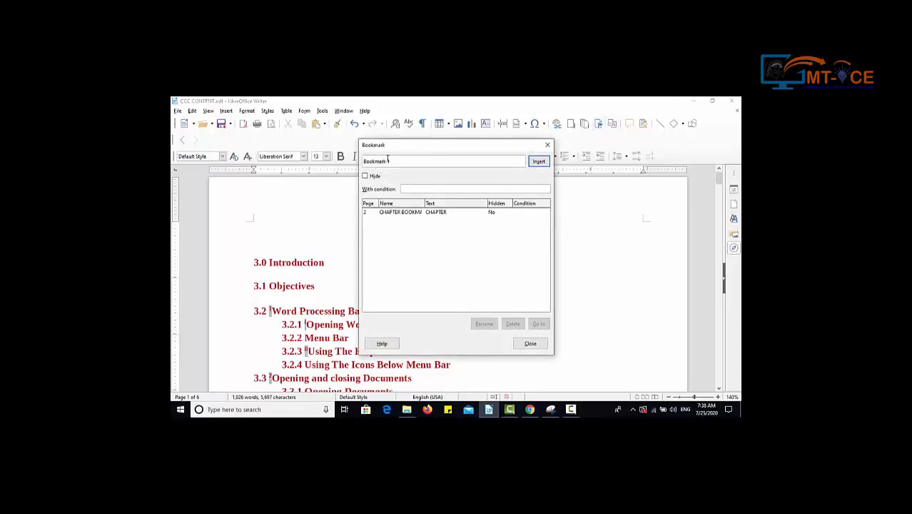
left_click_drag(390, 161, 357, 160)
type("MYFIRSTBOOKMARK")
left_click(537, 162)
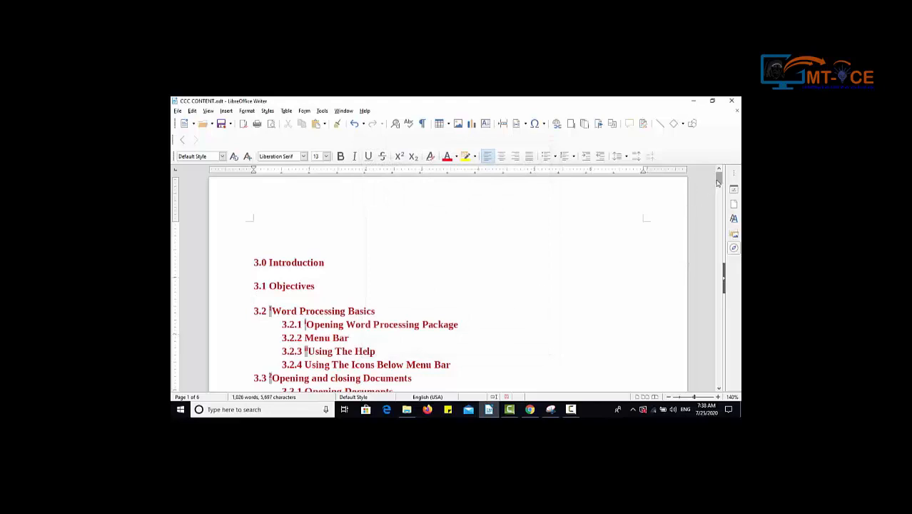
Go to the CHAPTER 2 heading and check the MYFIRSTBOOKMARK entry in the bookmark list.
left_click_drag(718, 180, 717, 230)
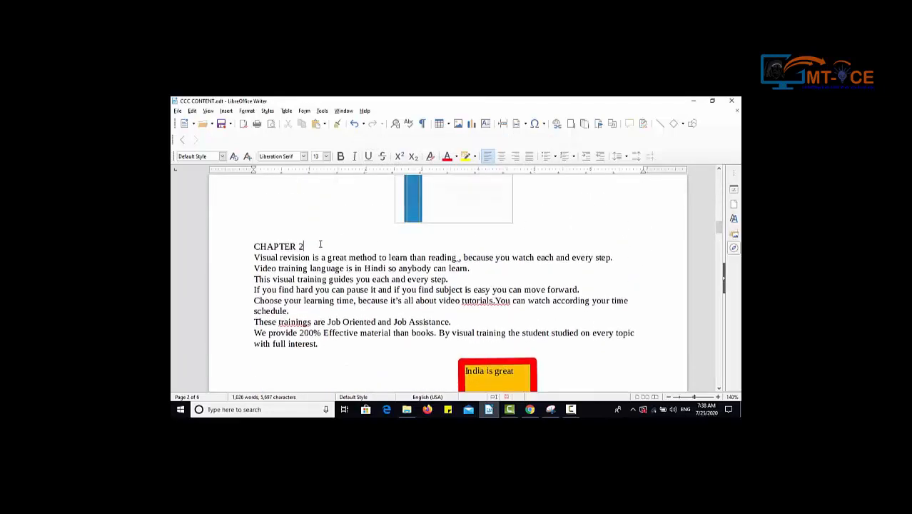
left_click(599, 125)
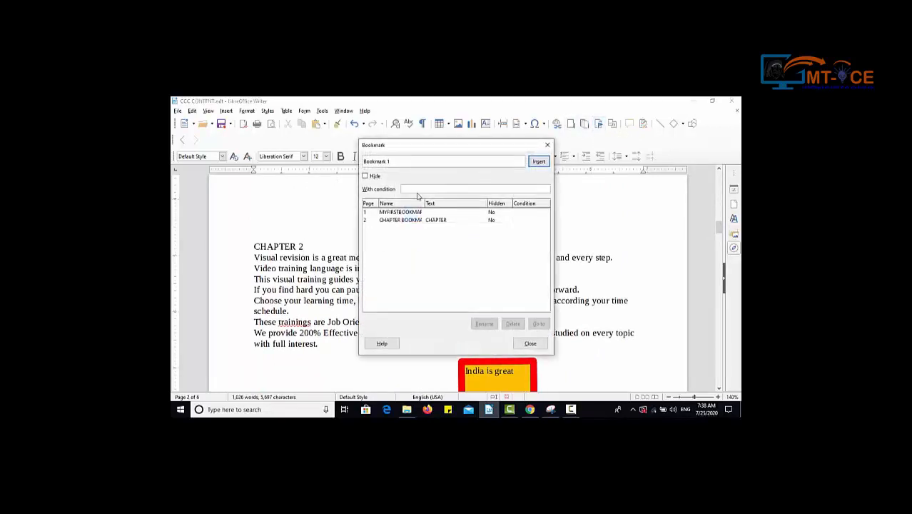
left_click(403, 212)
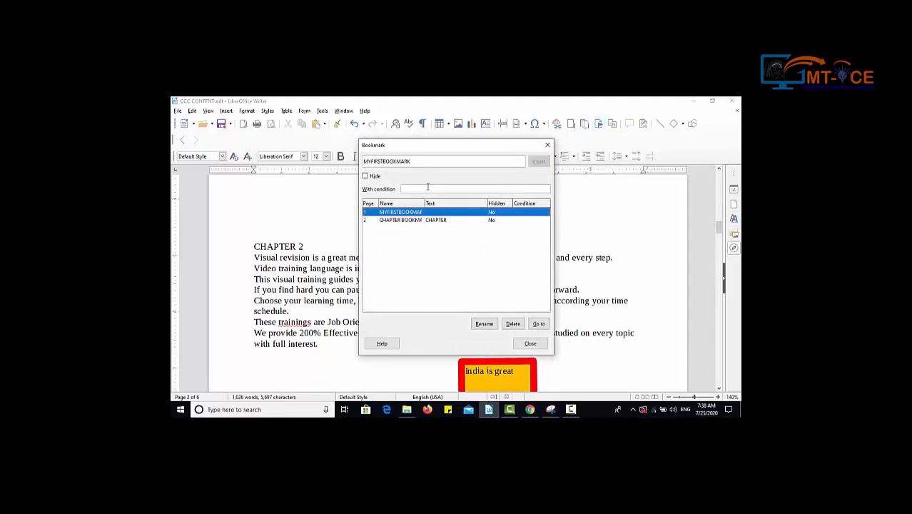
left_click(530, 343)
Insert a bookmark named MYSECONDBOOKMARK on the "CHAPTER 2" heading text.
left_click(600, 126)
left_click_drag(429, 162, 337, 165)
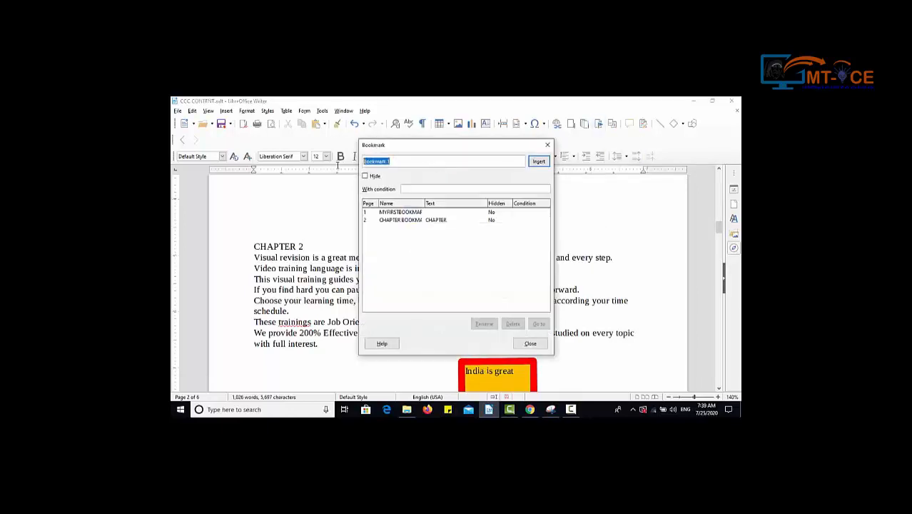
type("MYSECOND BAA")
key("BackSpace")
key("BackSpace")
key("BackSpace")
type("OOKMARK")
left_click(538, 161)
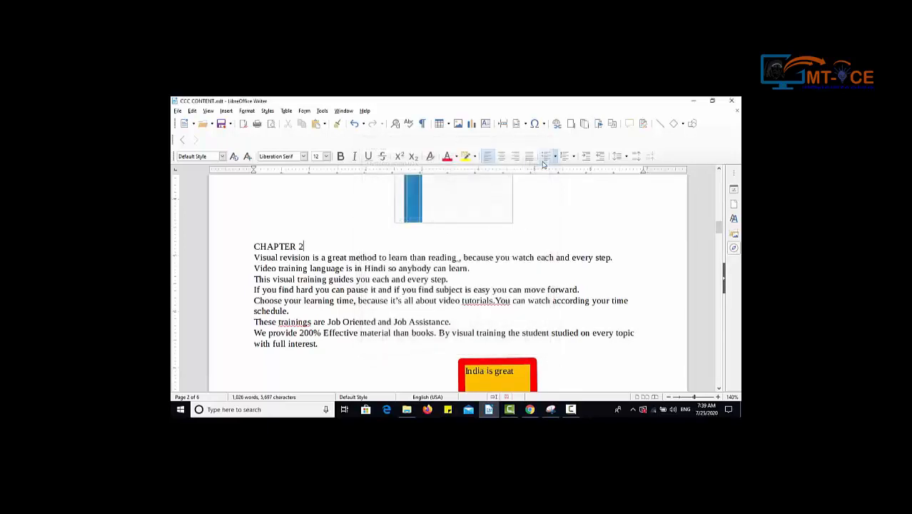
Insert a bookmark named MYTHIRDBOOKMARK on the blank line above "The language of these DVDs is in Hindi" on page 3.
left_click_drag(719, 232, 719, 273)
left_click(336, 241)
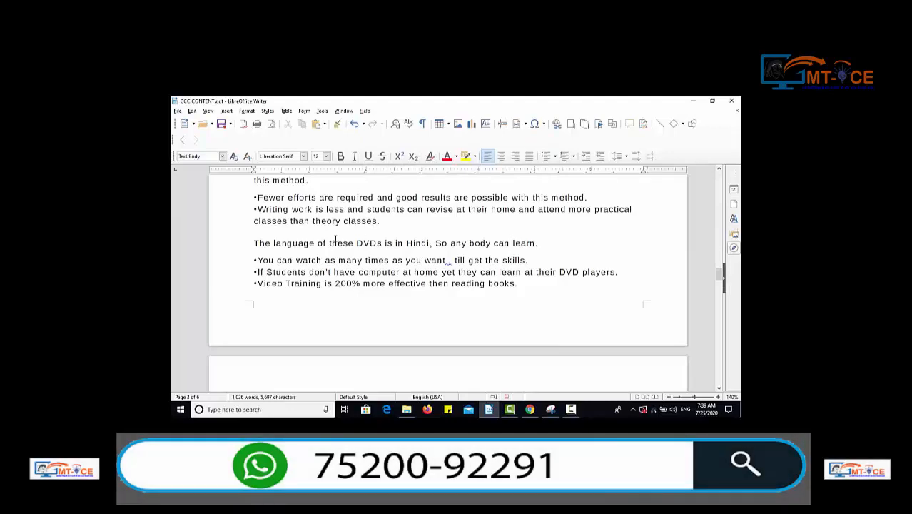
left_click(337, 230)
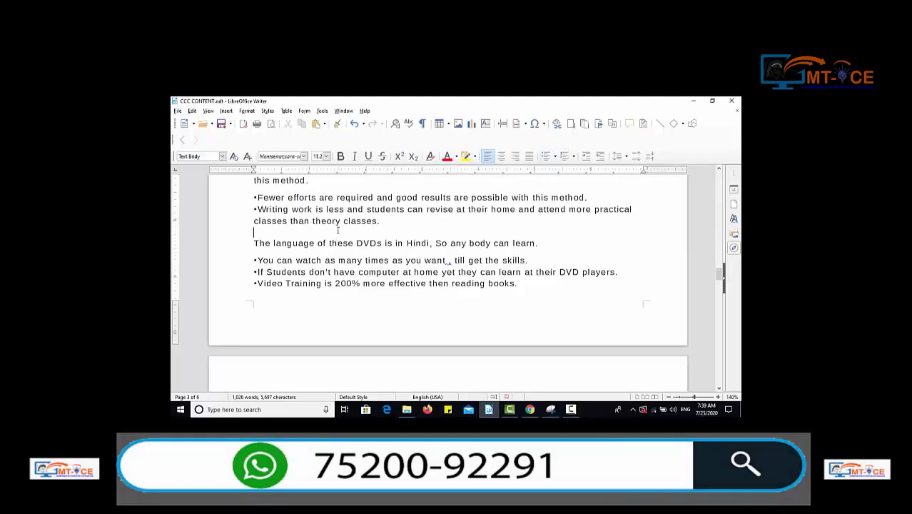
left_click(598, 125)
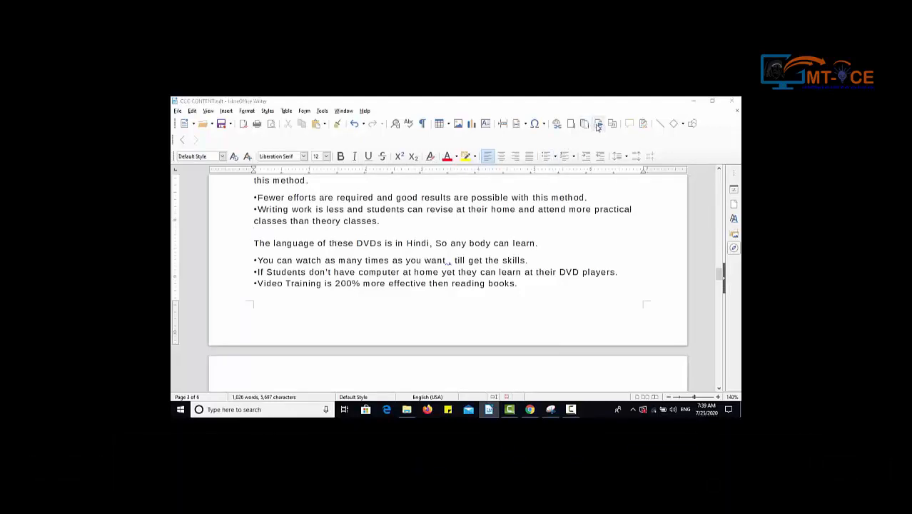
left_click_drag(410, 163, 321, 165)
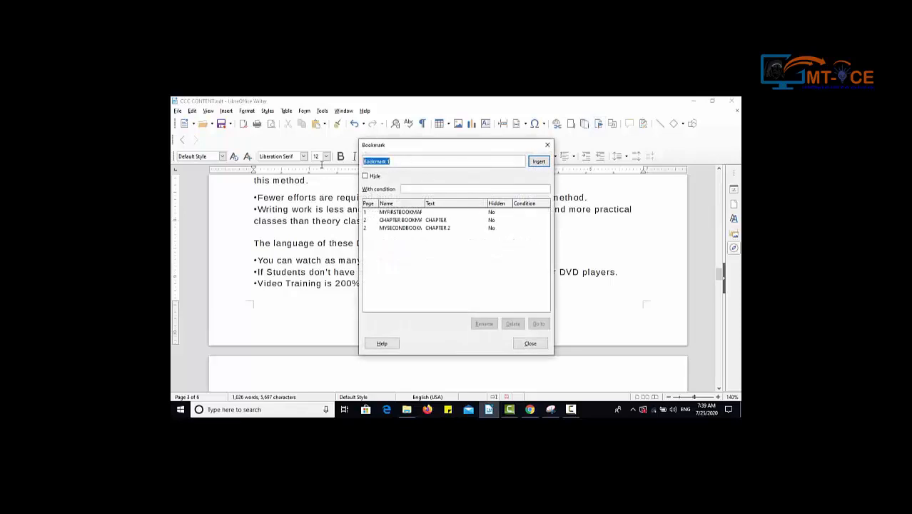
type("MYTHIRDBOOKMARK")
left_click(537, 160)
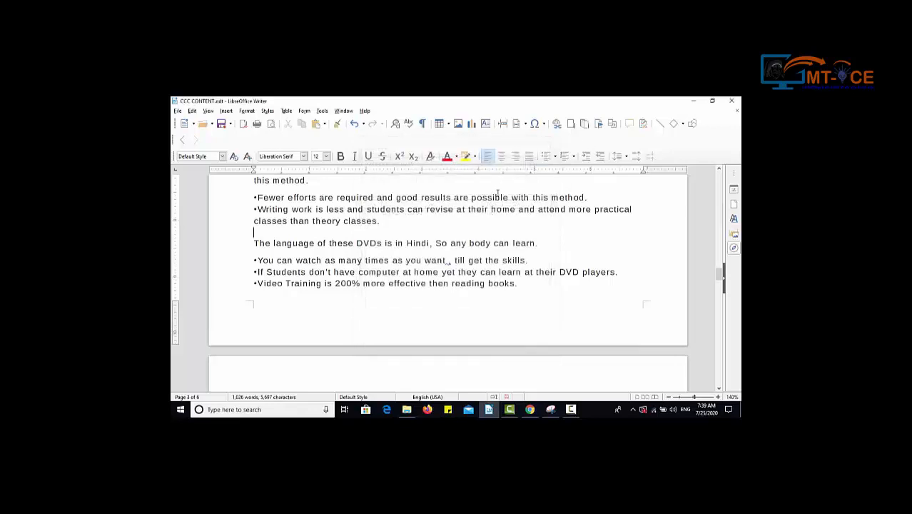
Jump through the document to MYFIRSTBOOKMARK, CHAPTER BOOKMARK, MYSECONDBOOKMARK and MYTHIRDBOOKMARK in turn, and return to MYFIRSTBOOKMARK.
left_click(599, 125)
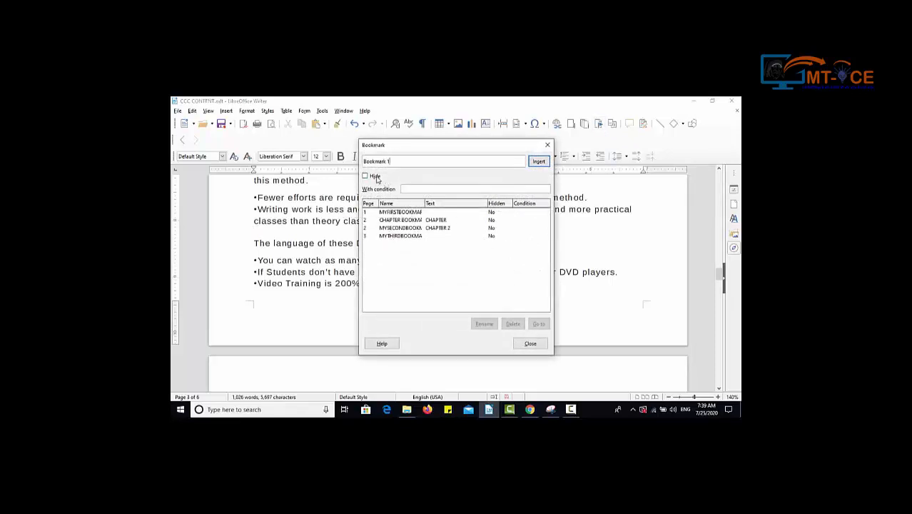
left_click(384, 213)
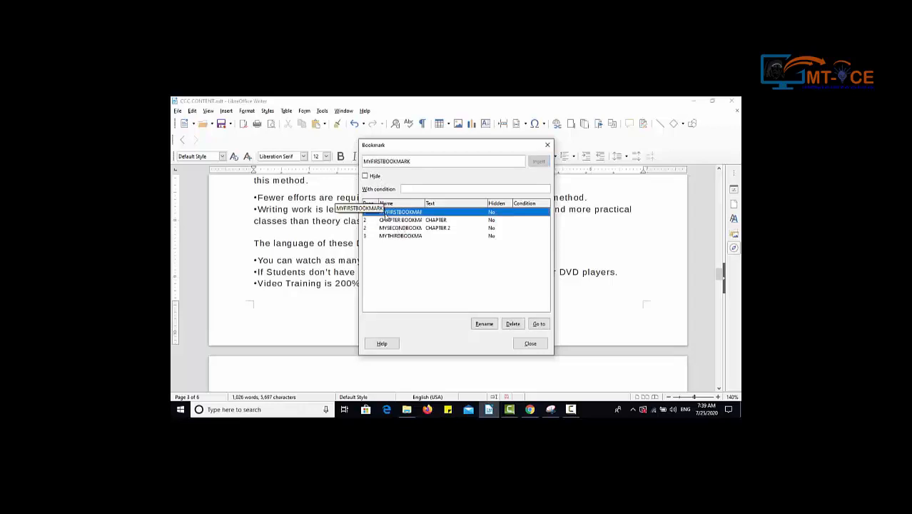
left_click(538, 324)
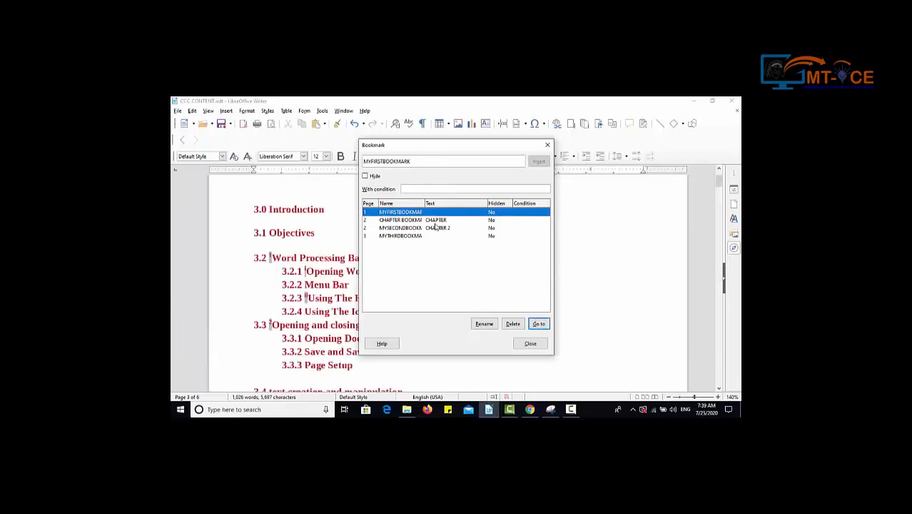
left_click(434, 223)
left_click(537, 325)
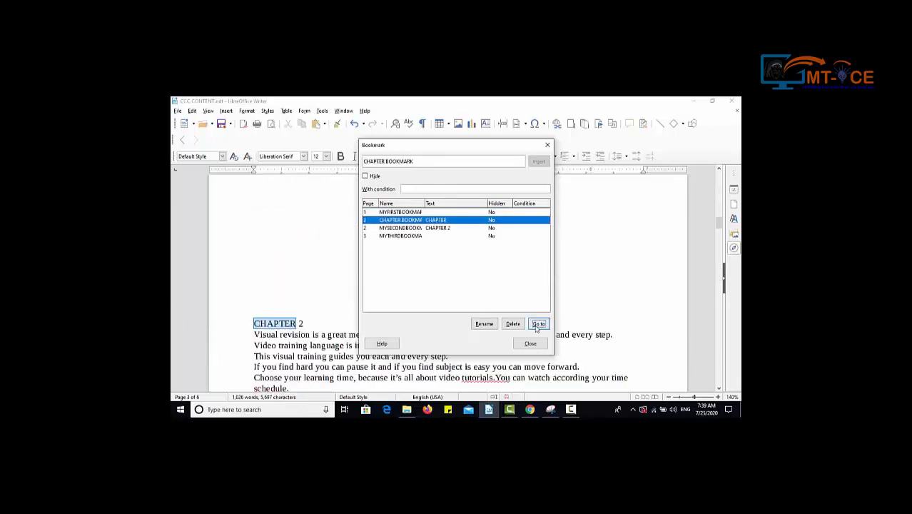
left_click(426, 228)
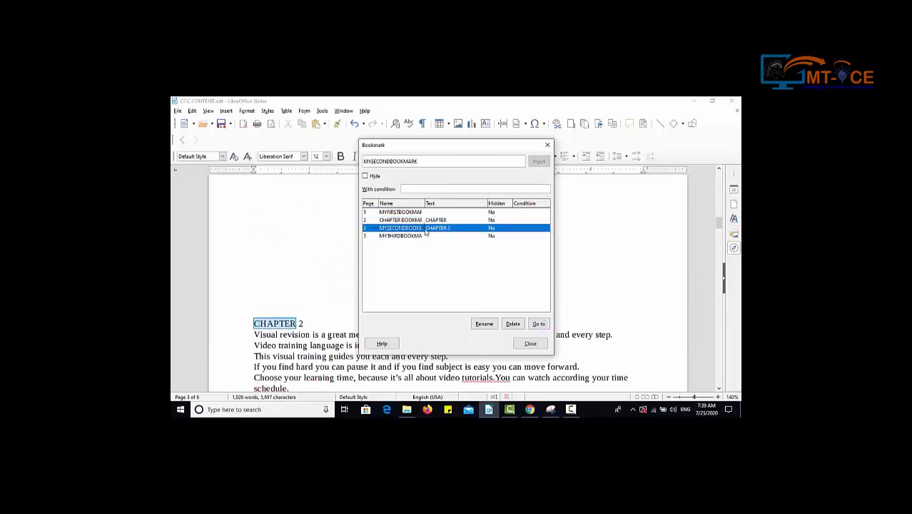
left_click(536, 325)
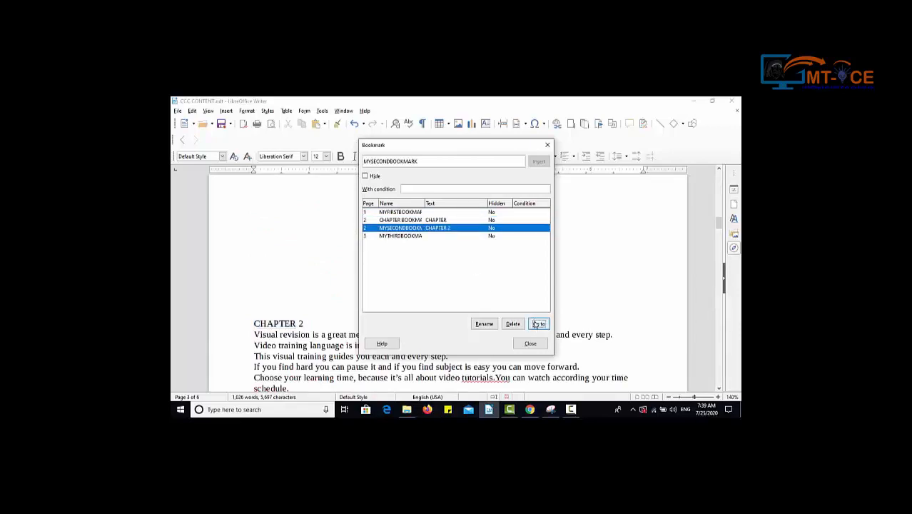
left_click(414, 237)
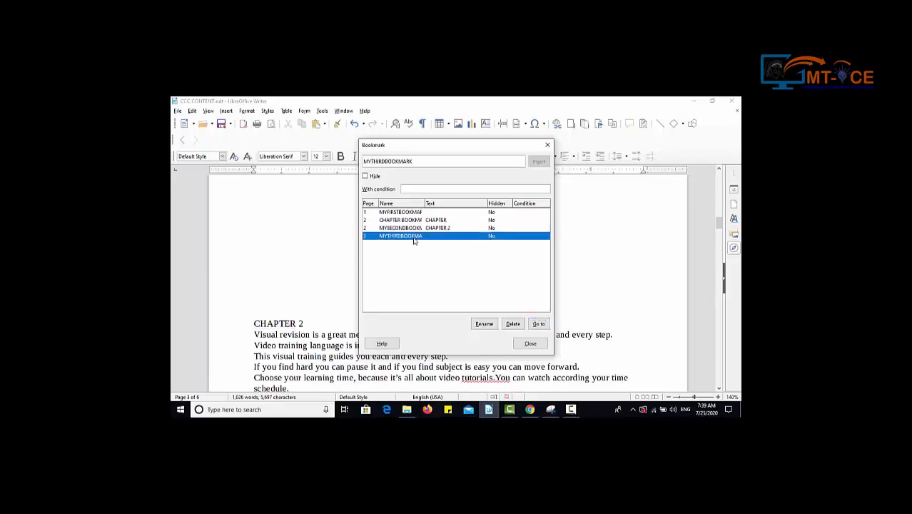
left_click(539, 325)
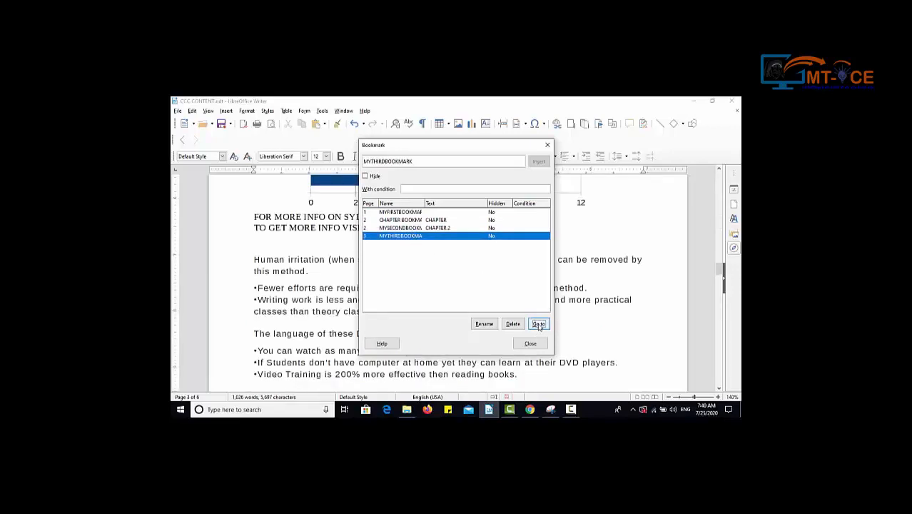
left_click(417, 212)
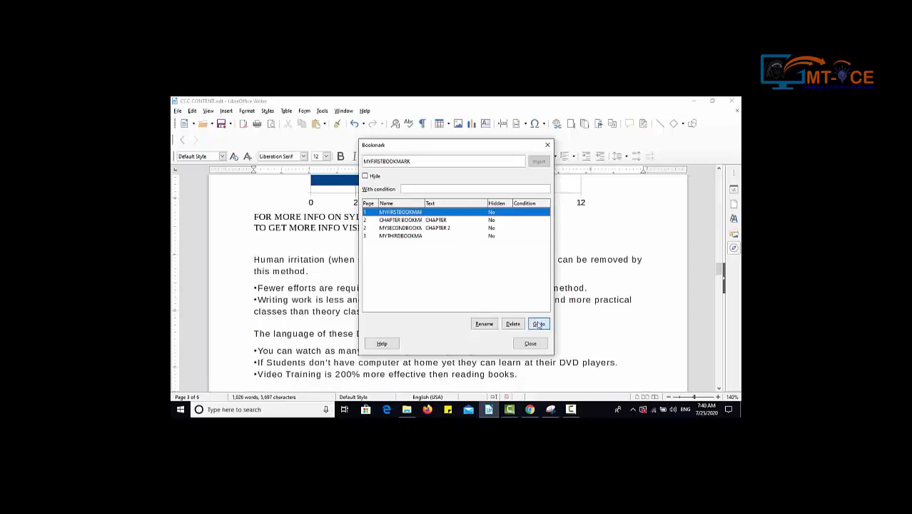
left_click(539, 324)
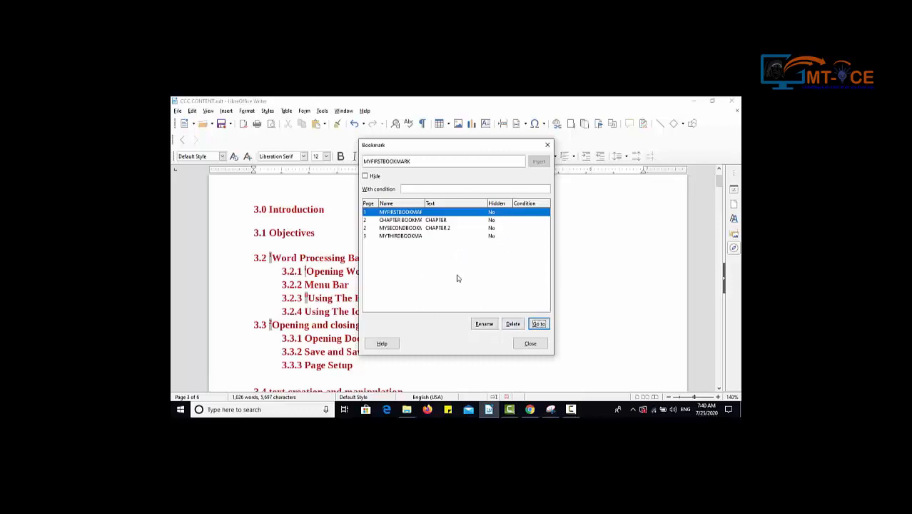
Delete the bookmark CHAPTER BOOKMARK and rename MYSECONDBOOKMARK to MYSECONDBOOKMARKNEW.
left_click(397, 220)
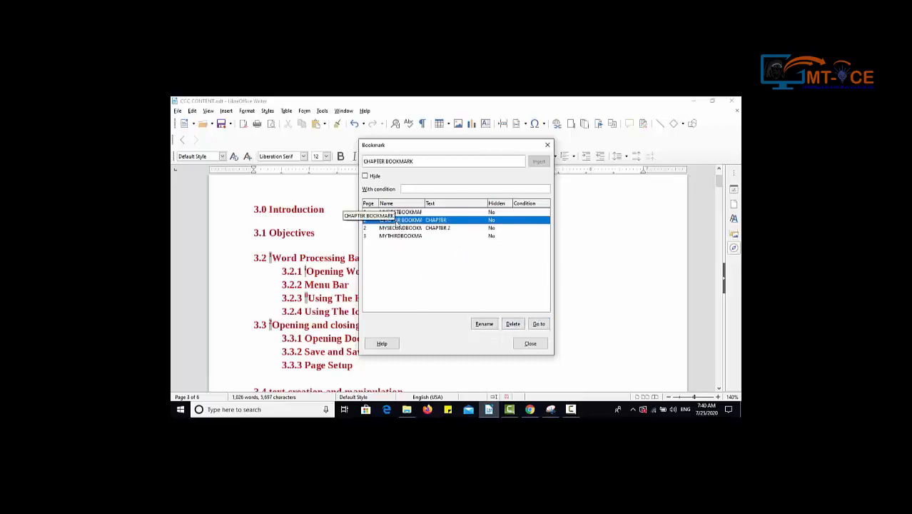
left_click(513, 323)
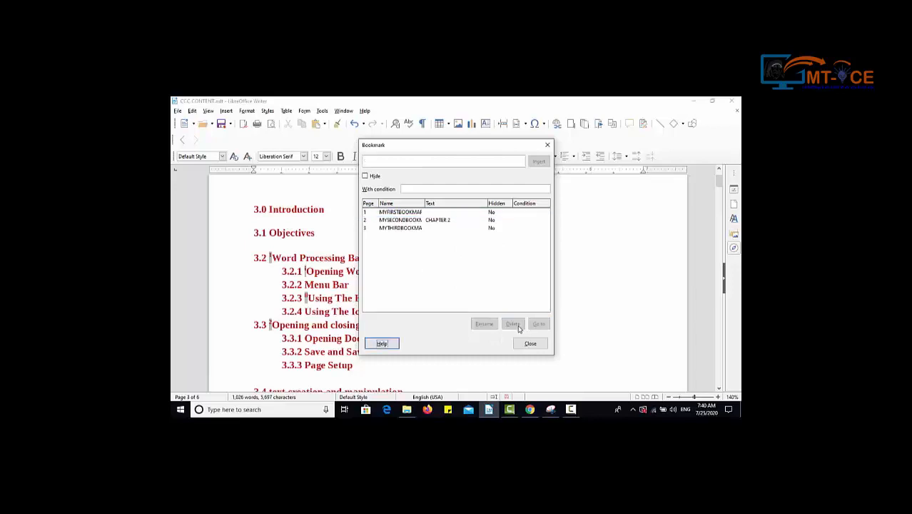
left_click(393, 222)
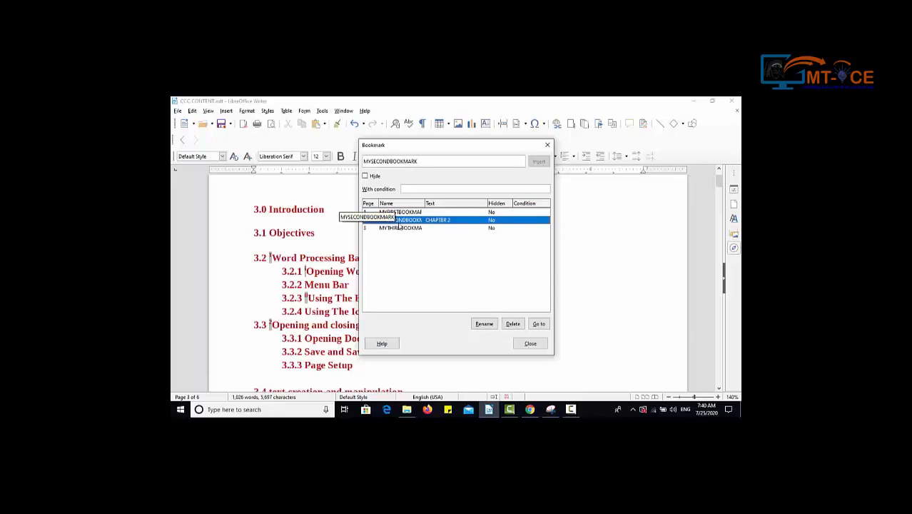
left_click(480, 326)
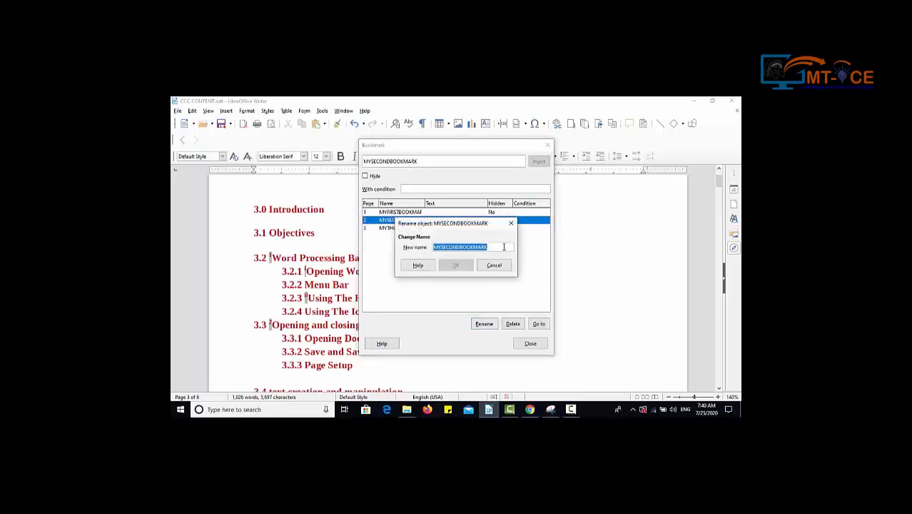
left_click(495, 248)
type("NEW")
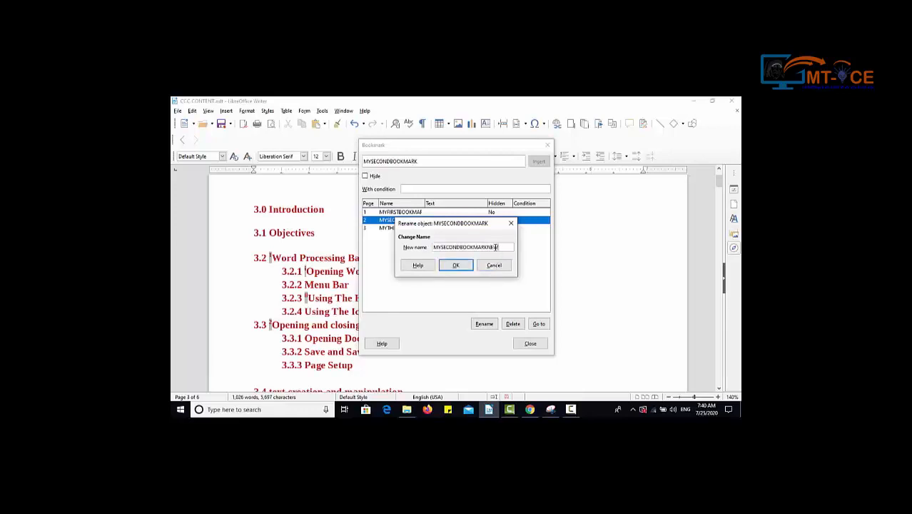
left_click(463, 266)
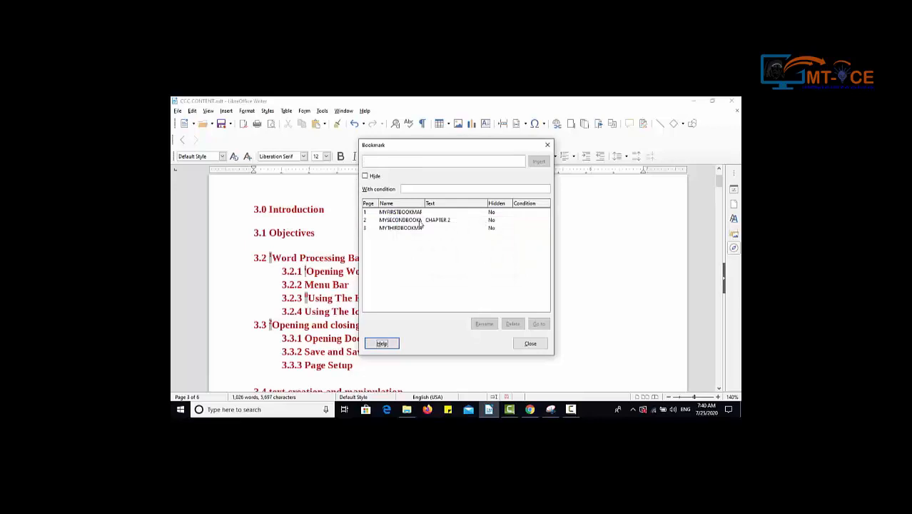
Widen the Name column of the bookmark list to check the renamed page 2 bookmark's full name, and close the list.
left_click(415, 221)
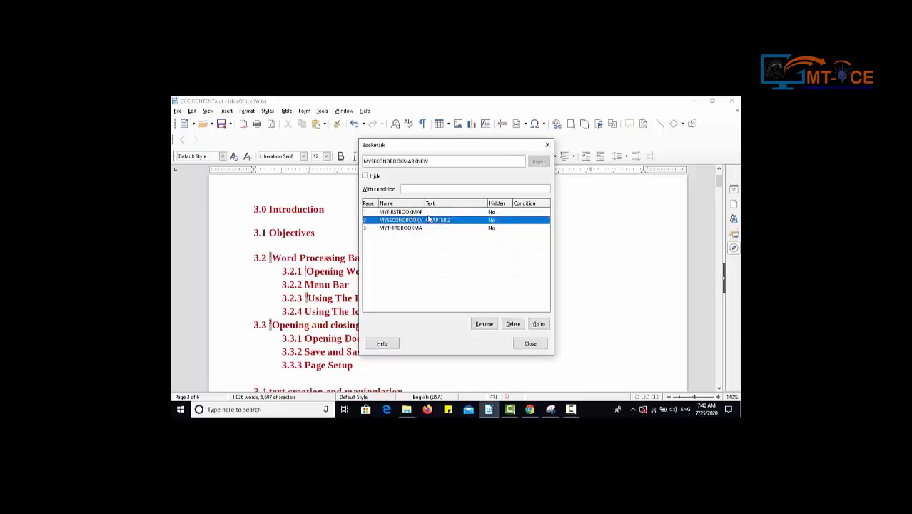
left_click_drag(424, 204, 467, 204)
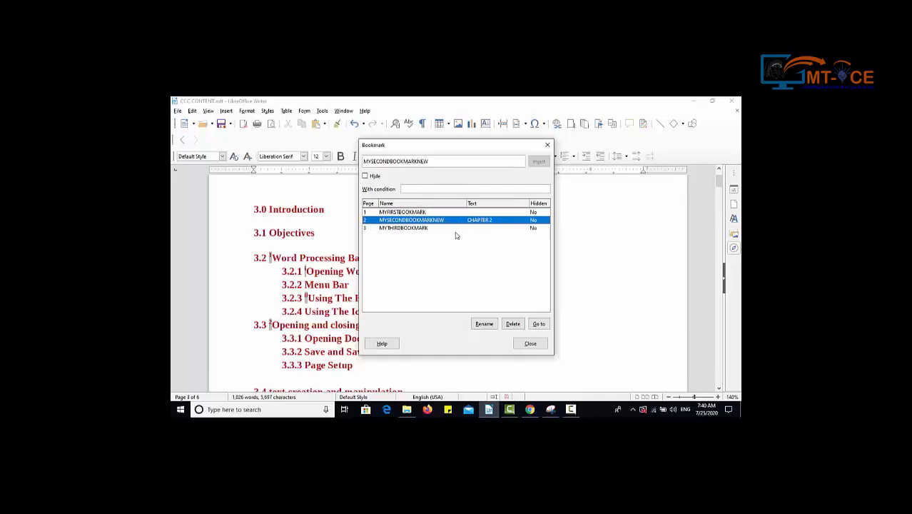
left_click(538, 346)
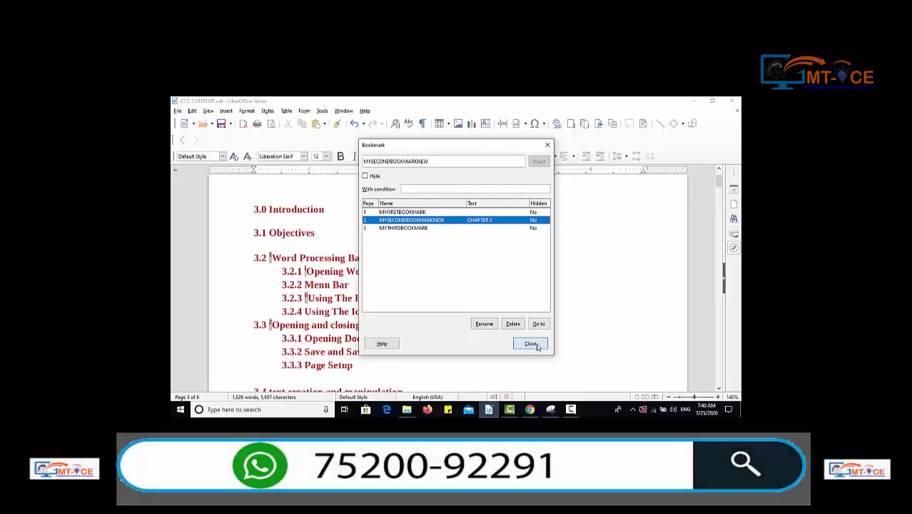